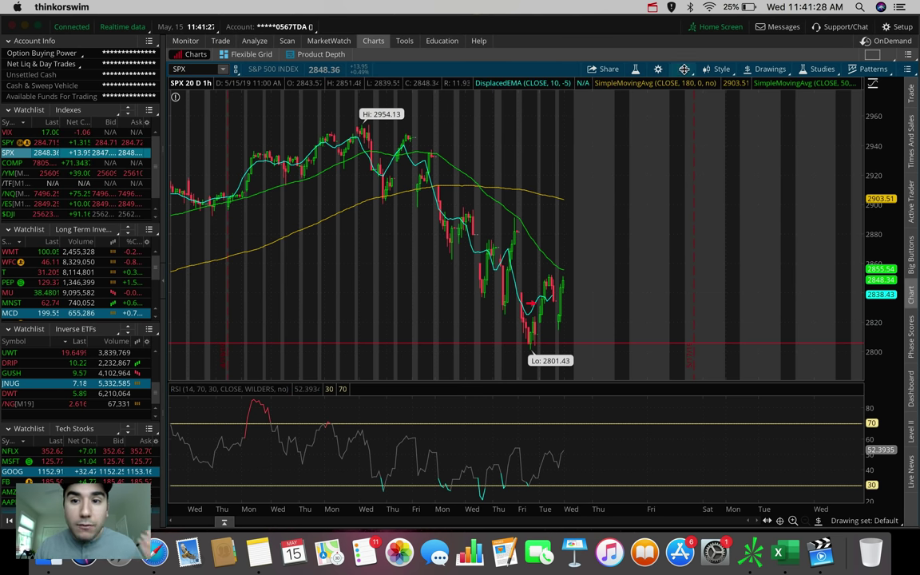
Set the chart to the 10 D : 30m time frame and load FB from the Tech Stocks watchlist.
{"action": "left_click", "coordinate": [685, 68]}
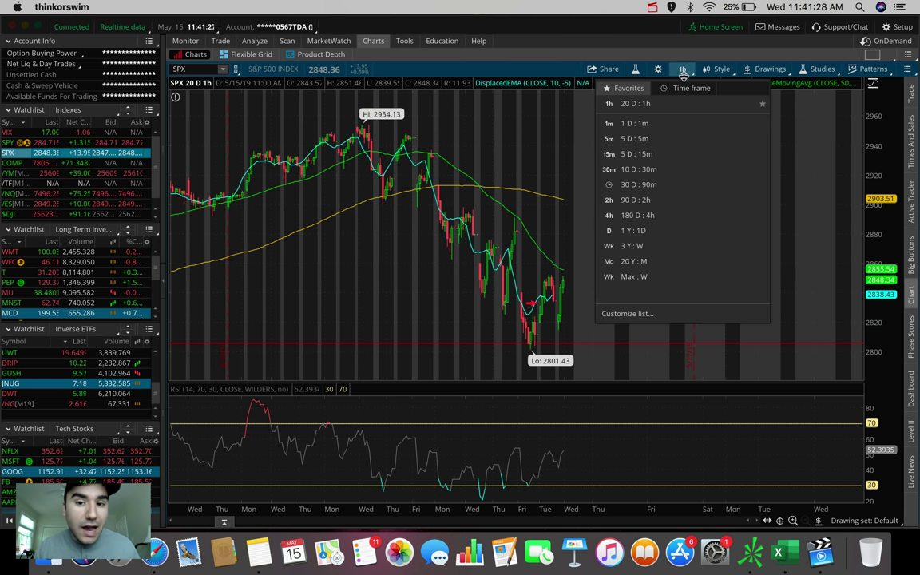
{"action": "left_click", "coordinate": [643, 170]}
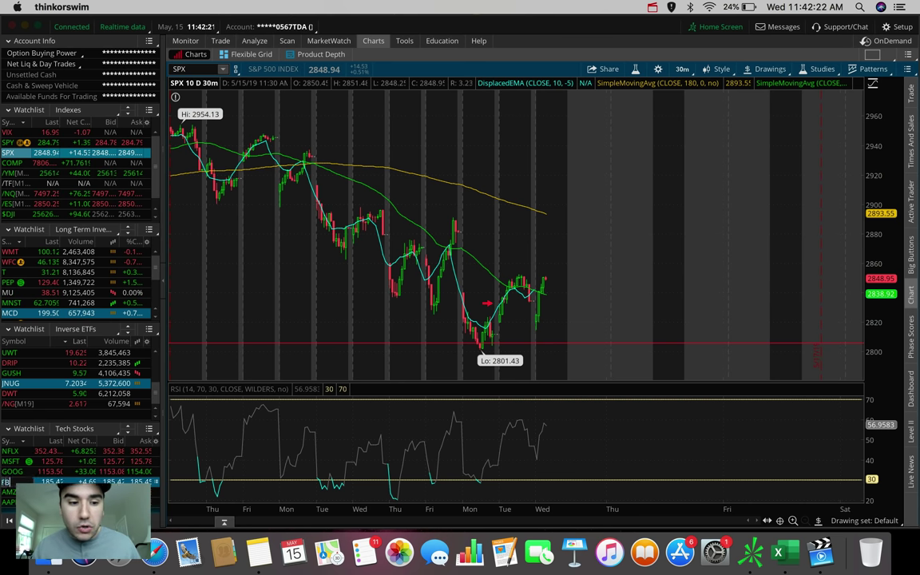
{"action": "left_click", "coordinate": [8, 481]}
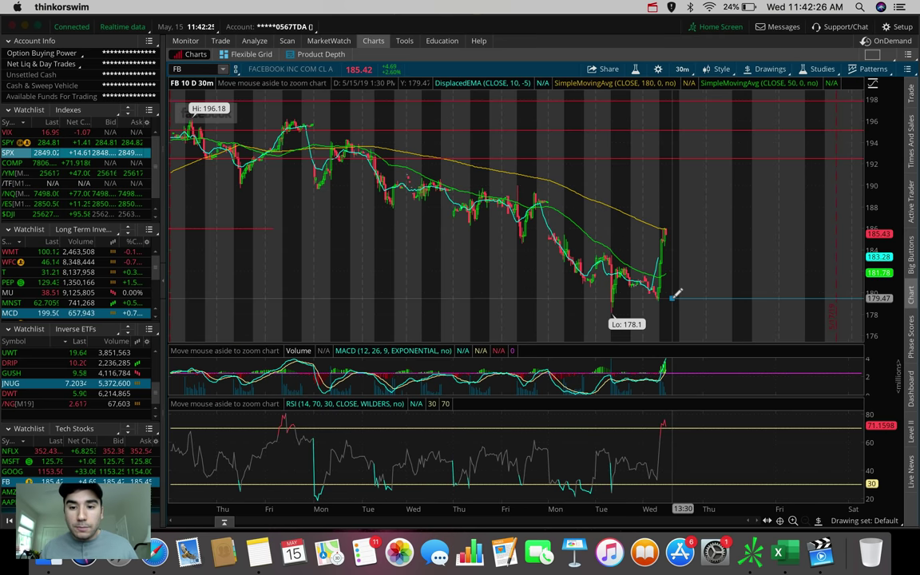
Try to draw a trendline on the FB chart from just after the latest candles back toward the early May prices.
{"action": "left_click", "coordinate": [754, 69]}
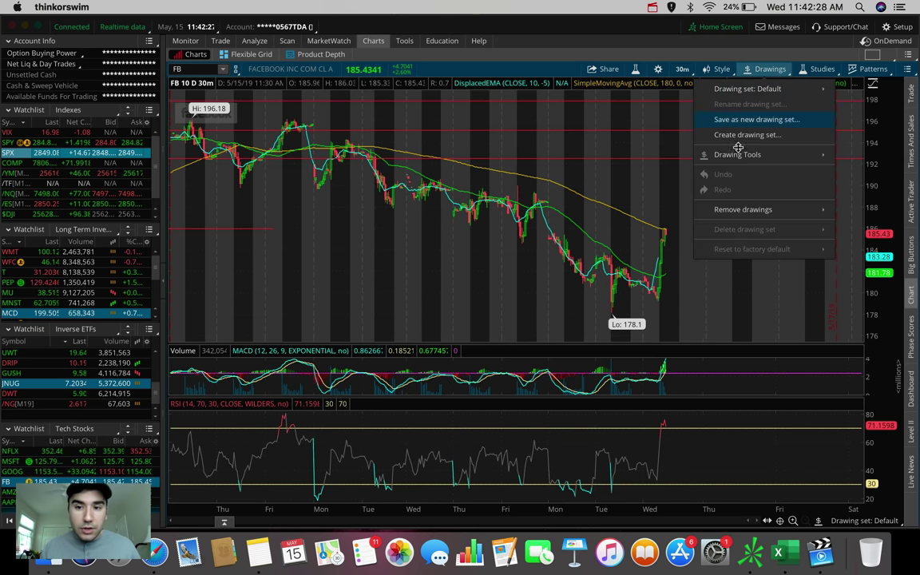
{"action": "mouse_move", "coordinate": [739, 154]}
{"action": "left_click", "coordinate": [845, 172]}
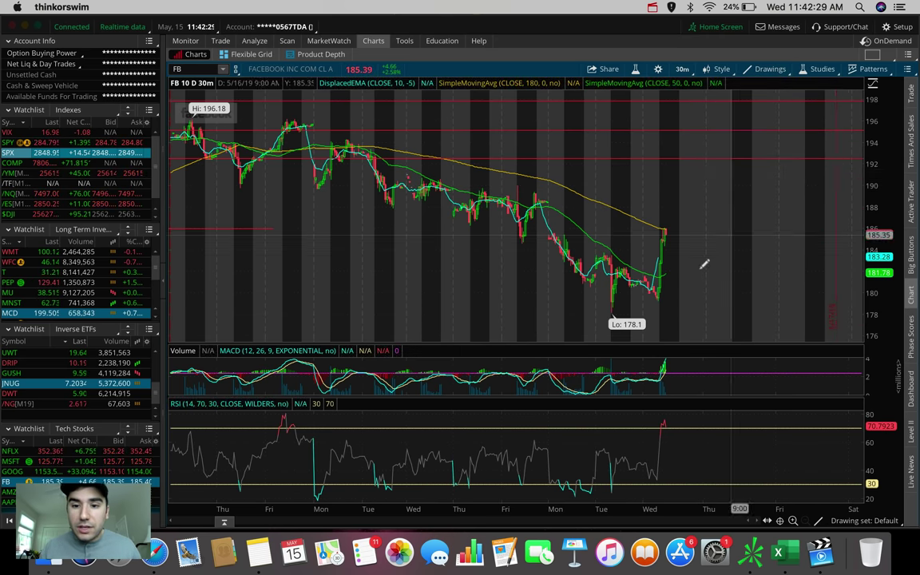
{"action": "left_click", "coordinate": [687, 297]}
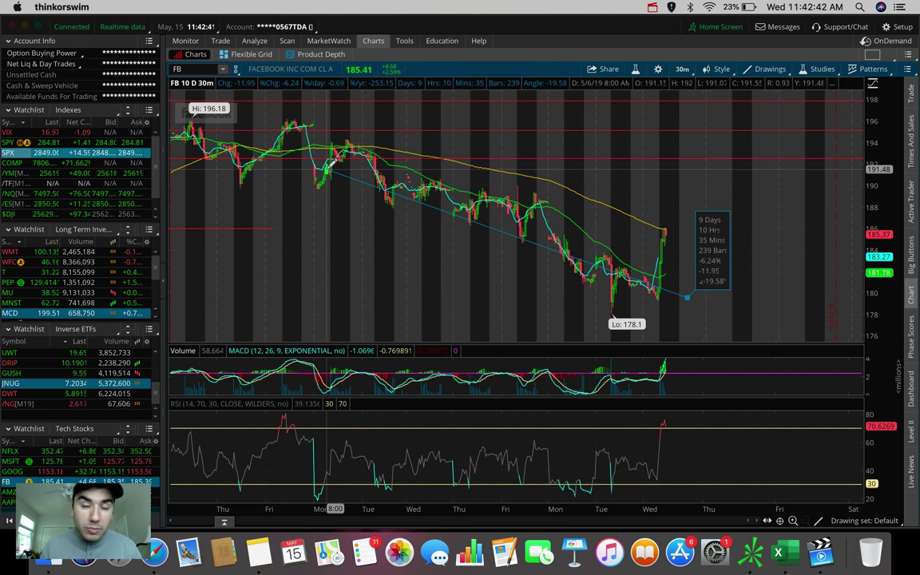
{"action": "left_click_drag", "start_coordinate": [687, 297], "coordinate": [687, 298]}
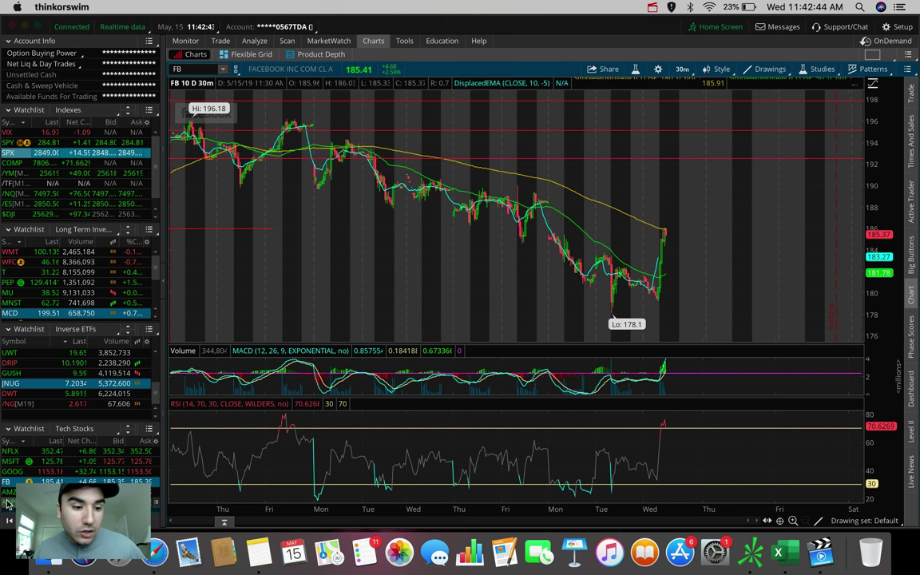
View the 10 D : 30m charts of AAPL and GOOG one after the other.
{"action": "type", "text": "AAPL"}
{"action": "key", "text": "Return"}
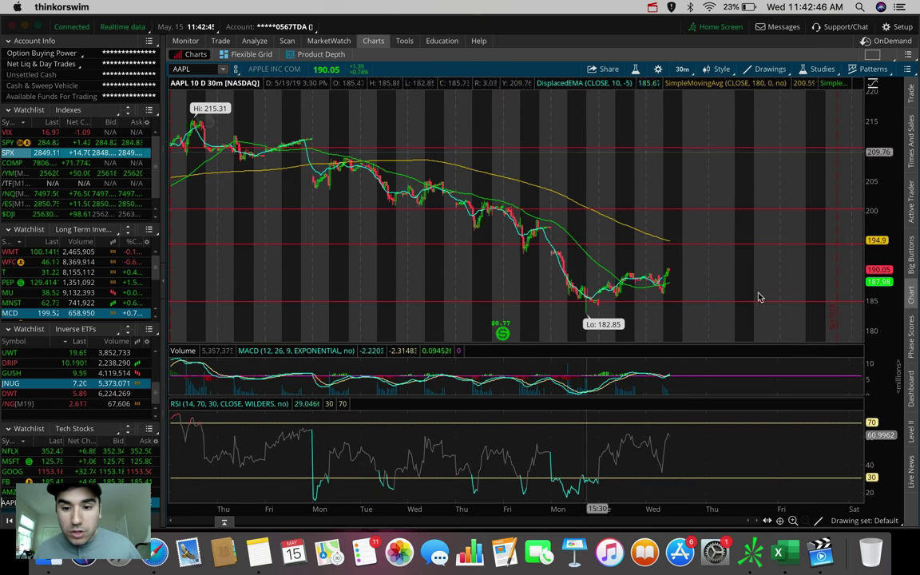
{"action": "mouse_move", "coordinate": [677, 300]}
{"action": "left_mouse_down"}
{"action": "mouse_move", "coordinate": [630, 119]}
{"action": "mouse_move", "coordinate": [641, 127]}
{"action": "mouse_move", "coordinate": [679, 302]}
{"action": "left_mouse_up"}
{"action": "type", "text": "GOOG"}
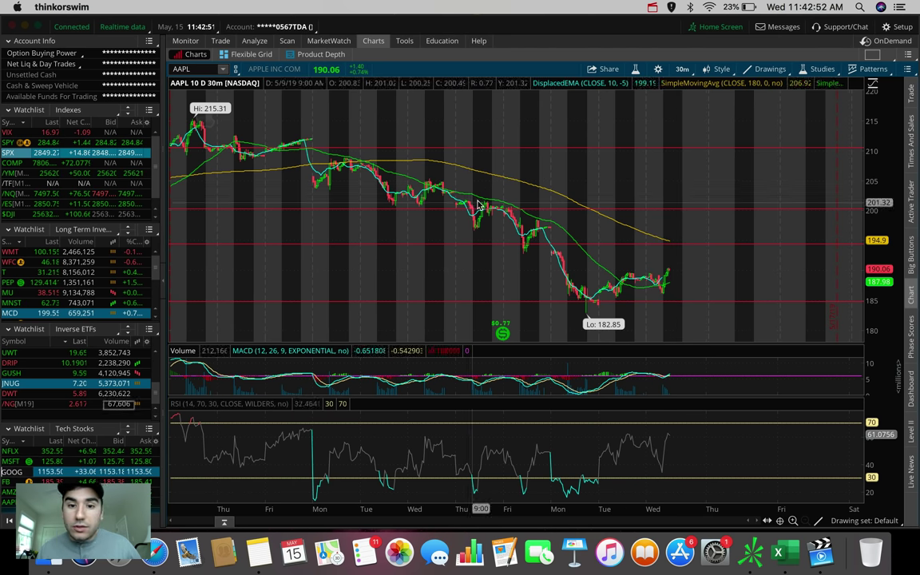
{"action": "key", "text": "Return"}
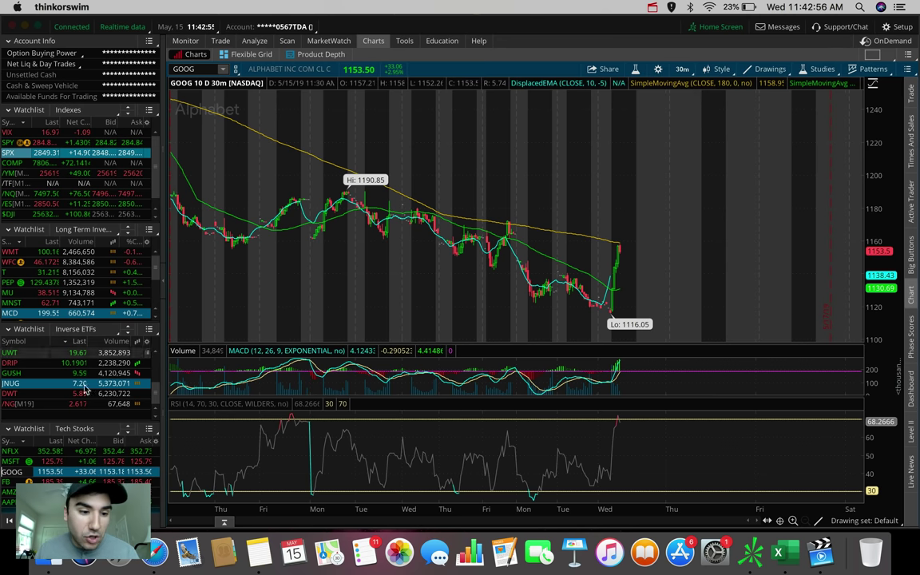
Load the SQ chart and switch it to the 180 D : 4h time frame.
{"action": "type", "text": "SQ"}
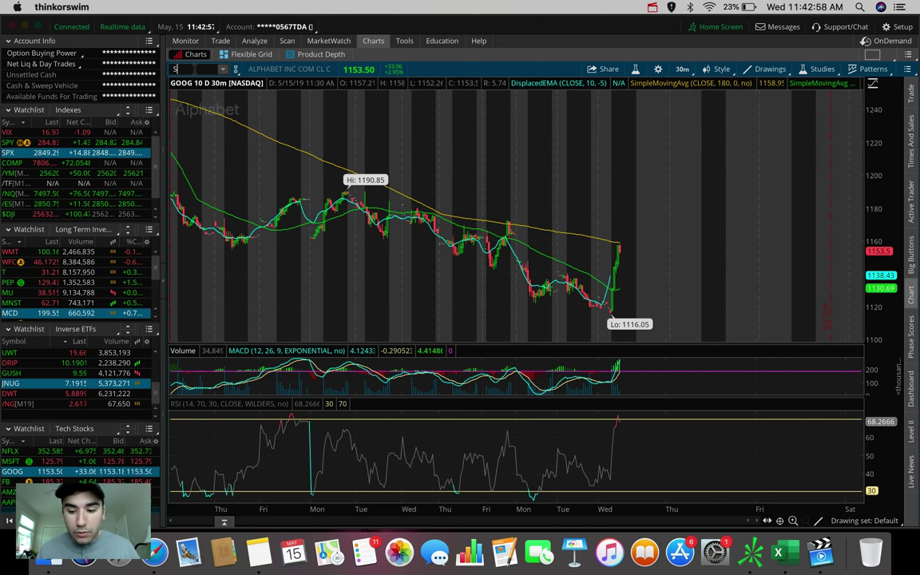
{"action": "key", "text": "Return"}
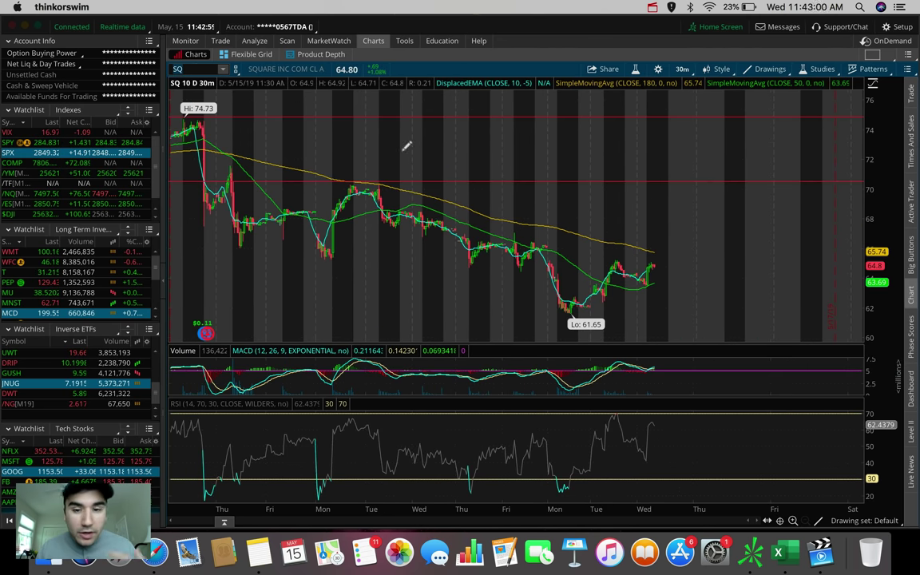
{"action": "mouse_move", "coordinate": [664, 310]}
{"action": "left_mouse_down"}
{"action": "mouse_move", "coordinate": [657, 142]}
{"action": "mouse_move", "coordinate": [666, 304]}
{"action": "left_mouse_up"}
{"action": "left_click", "coordinate": [683, 69]}
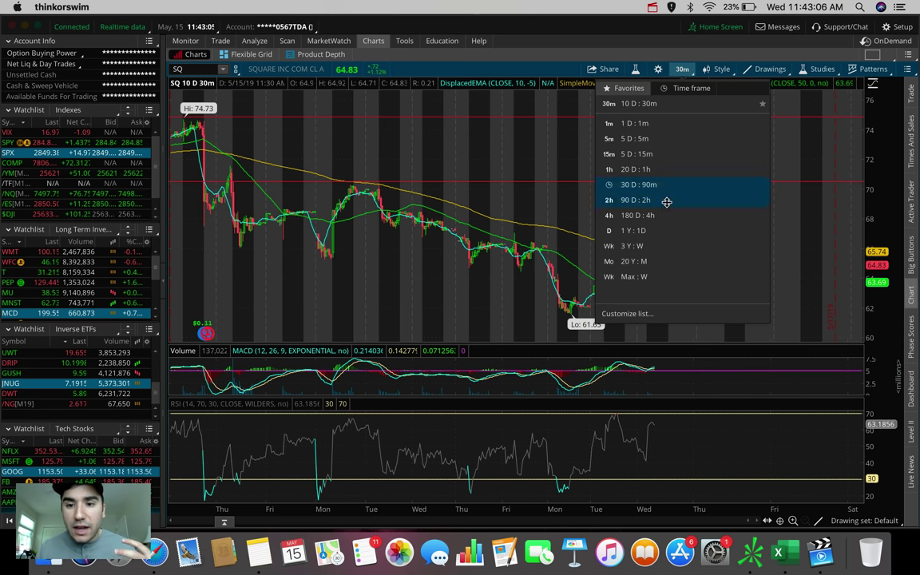
{"action": "left_click", "coordinate": [639, 215]}
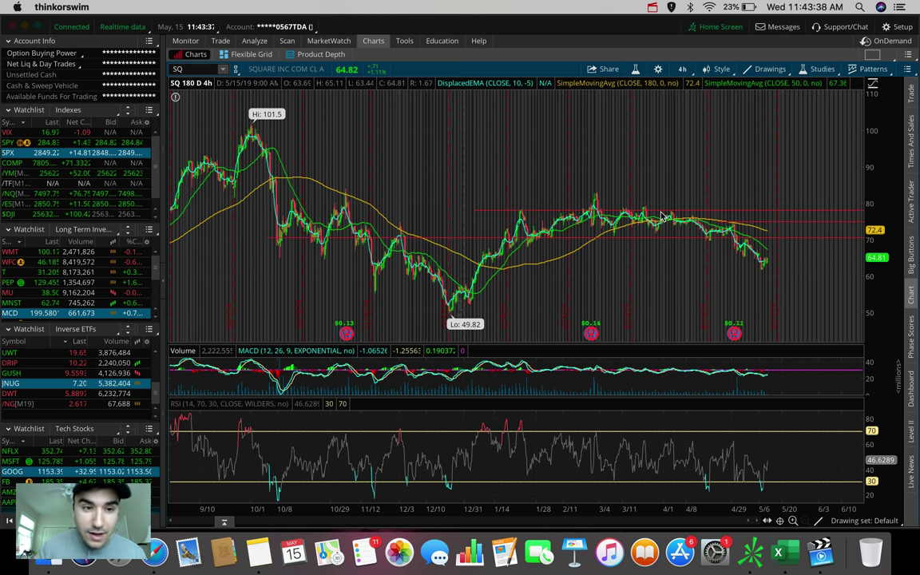
Load the MCD chart on the same 4-hour time frame.
{"action": "left_click", "coordinate": [186, 69]}
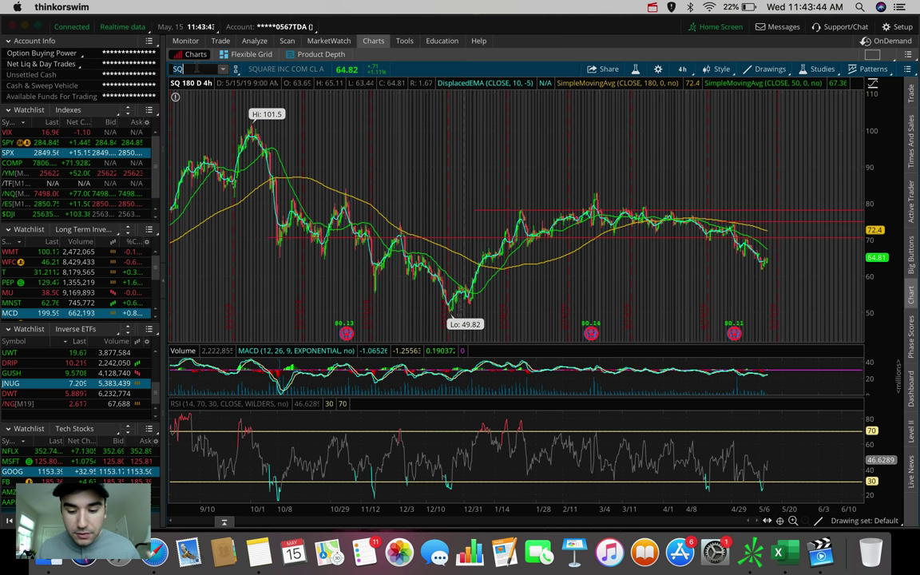
{"action": "type", "text": "MCD"}
{"action": "key", "text": "Return"}
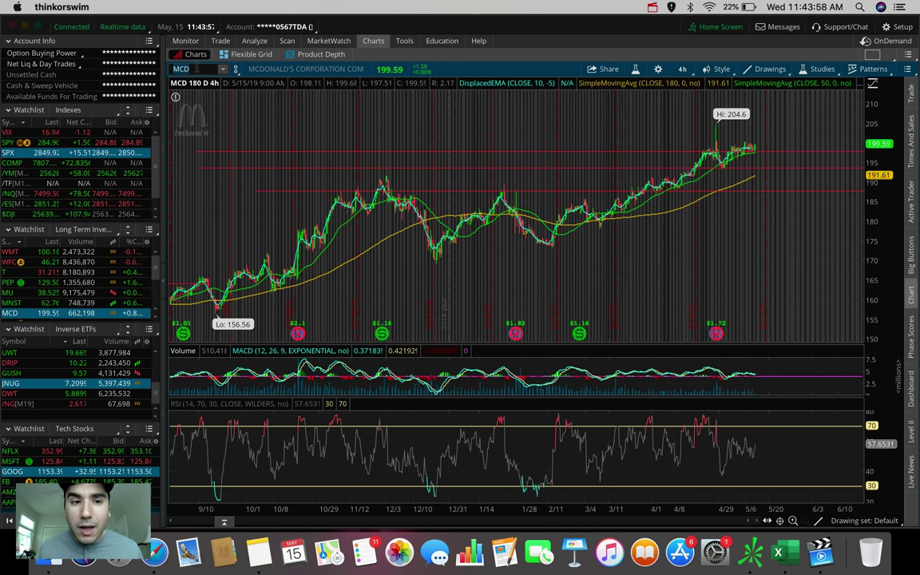
{"action": "left_click", "coordinate": [196, 68]}
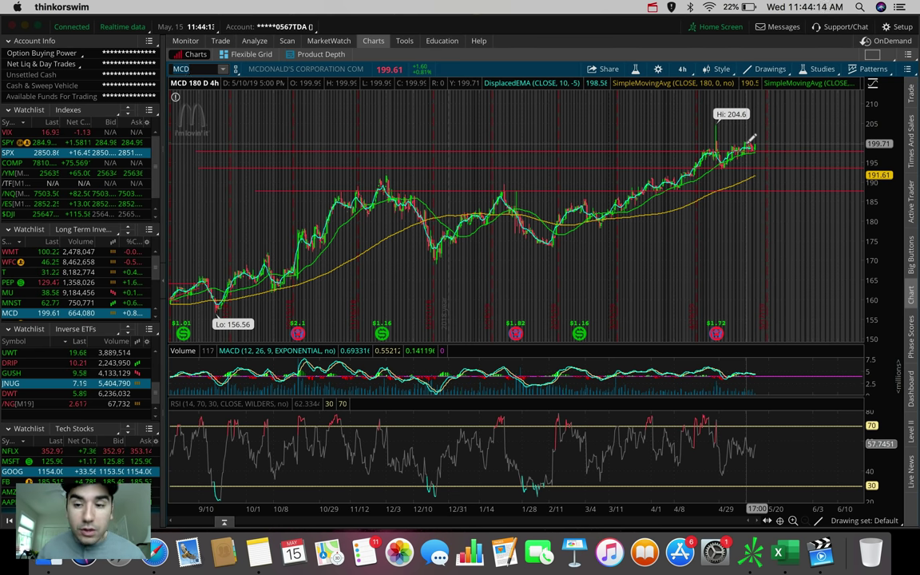
Examine MCD's recent lows on the 10 D : 30m time frame and return the chart to 180 D : 4h.
{"action": "left_click", "coordinate": [682, 69]}
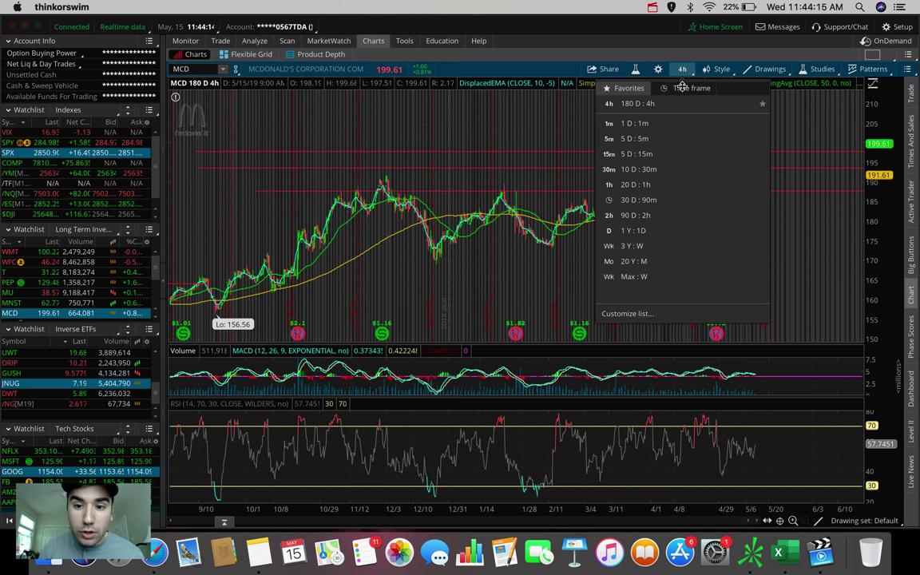
{"action": "left_click", "coordinate": [651, 169]}
{"action": "mouse_move", "coordinate": [246, 302]}
{"action": "left_mouse_down"}
{"action": "mouse_move", "coordinate": [242, 131]}
{"action": "mouse_move", "coordinate": [263, 195]}
{"action": "mouse_move", "coordinate": [250, 296]}
{"action": "left_mouse_up"}
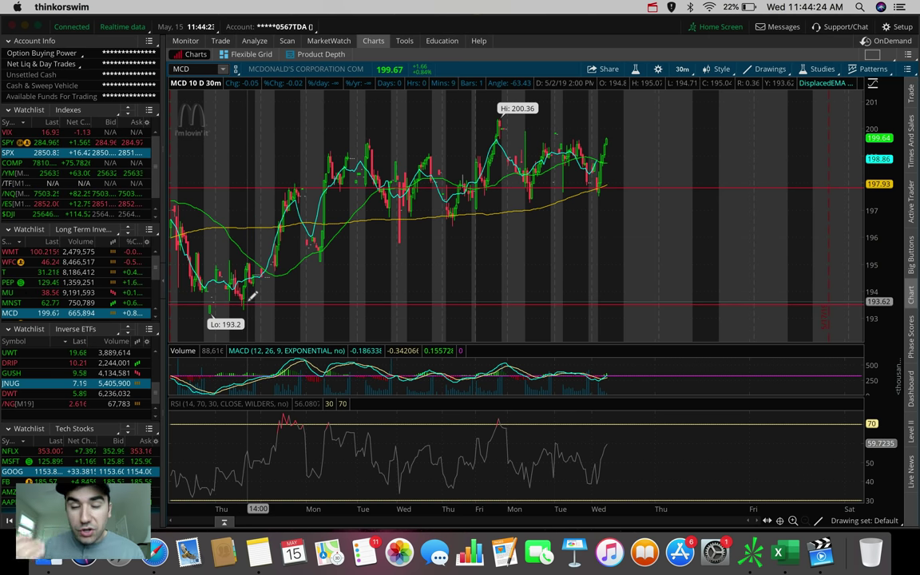
{"action": "left_click", "coordinate": [682, 69]}
{"action": "left_click", "coordinate": [620, 199]}
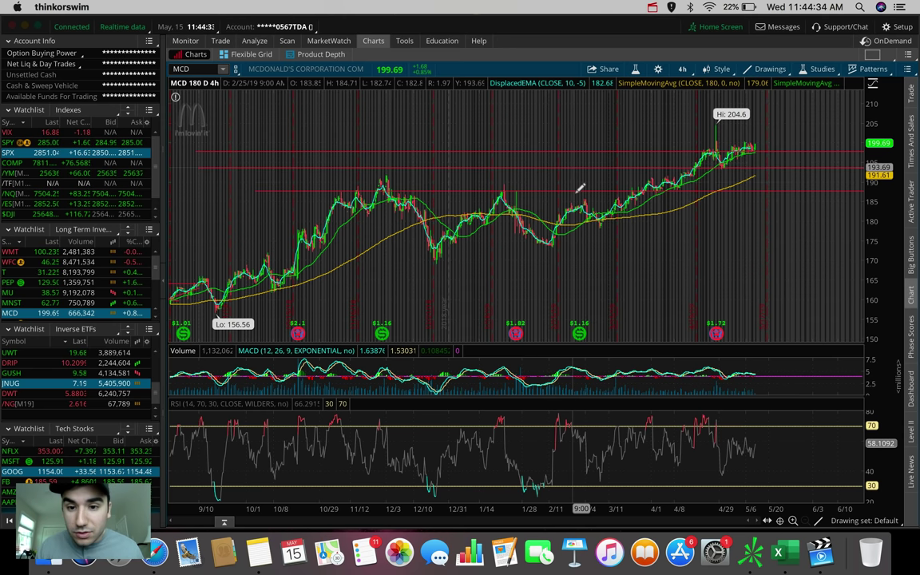
{"action": "mouse_move", "coordinate": [581, 186]}
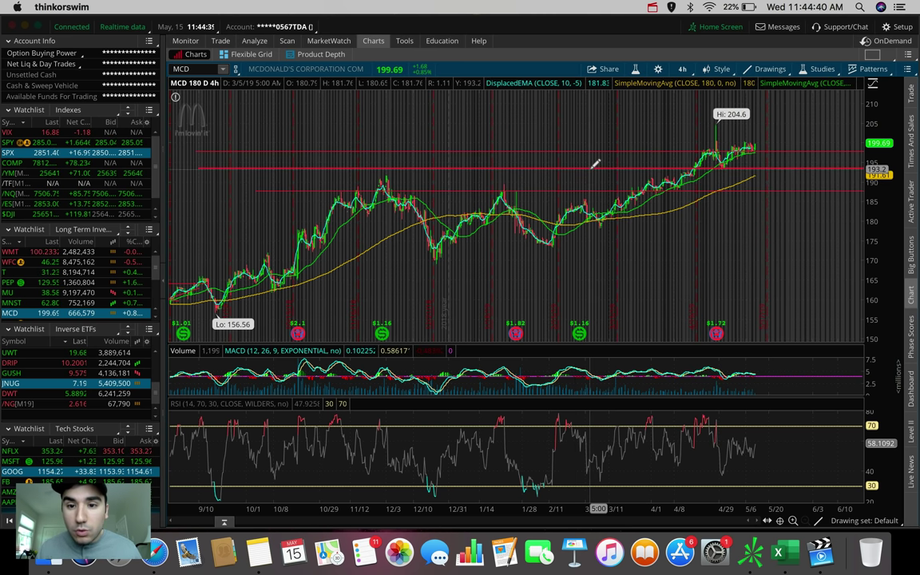
{"action": "mouse_move", "coordinate": [595, 164]}
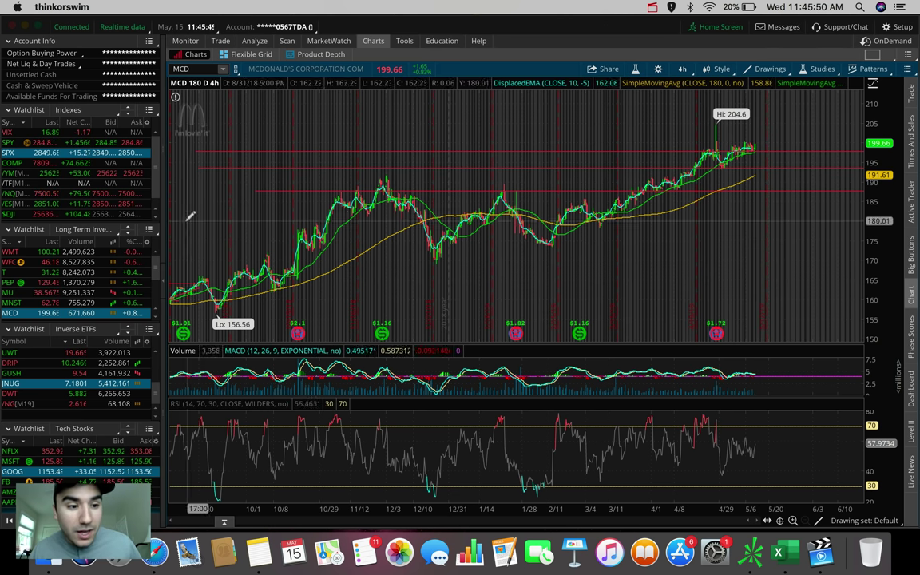
Replace the MCD symbol with KO to load the Coca-Cola chart.
{"action": "left_click", "coordinate": [194, 69]}
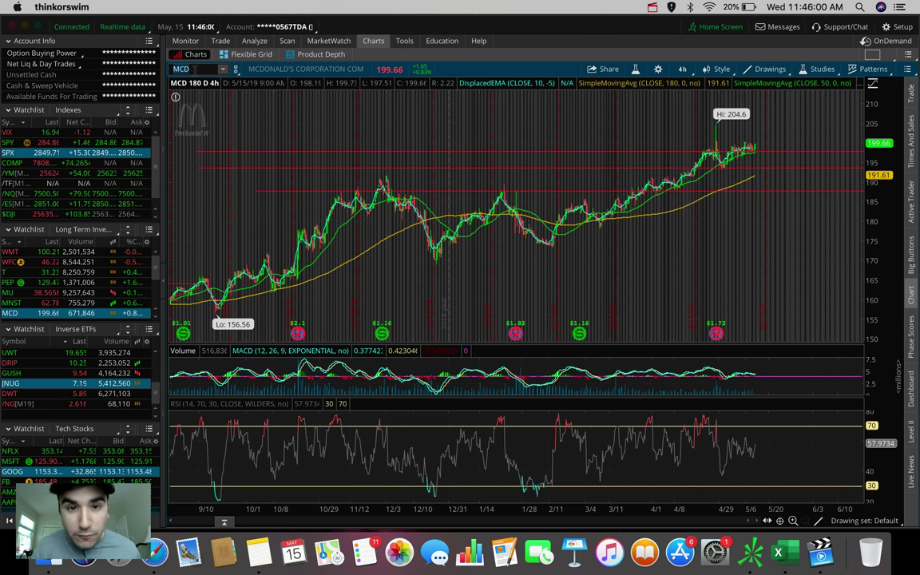
{"action": "key", "text": "BackSpace"}
{"action": "key", "text": "BackSpace"}
{"action": "key", "text": "BackSpace"}
{"action": "type", "text": "KO"}
{"action": "key", "text": "Return"}
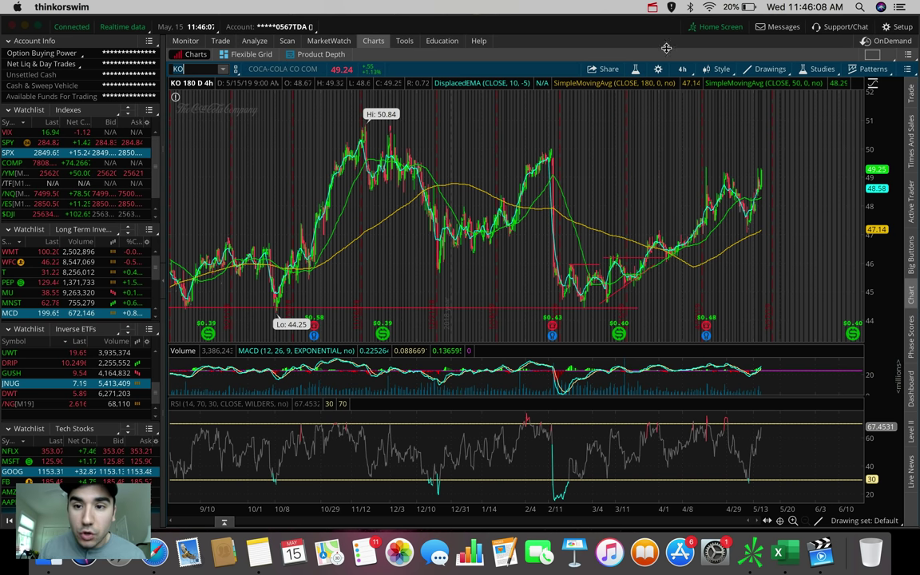
Examine KO's price action on the 10 D : 30m time frame and return the chart to 180 D : 4h.
{"action": "left_click", "coordinate": [682, 69]}
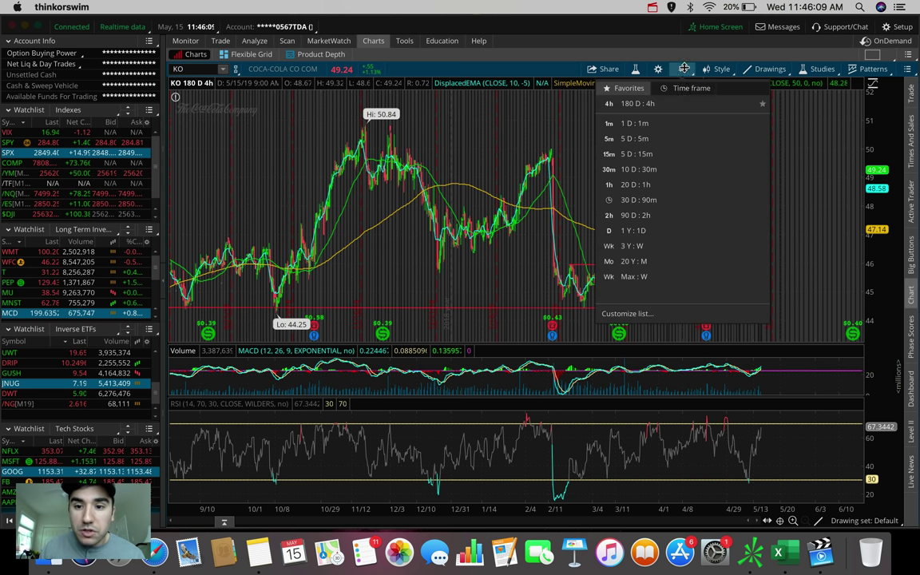
{"action": "left_click", "coordinate": [658, 168]}
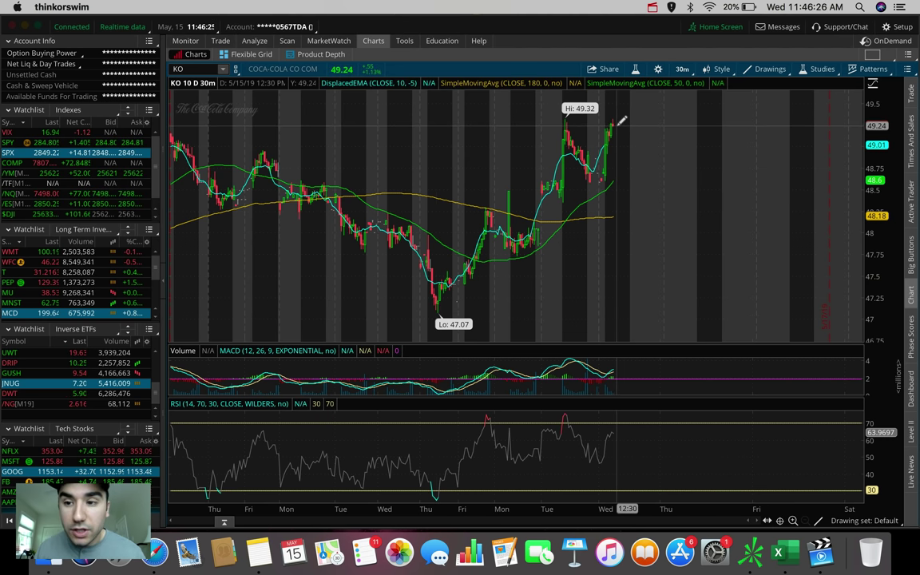
{"action": "left_click", "coordinate": [683, 67]}
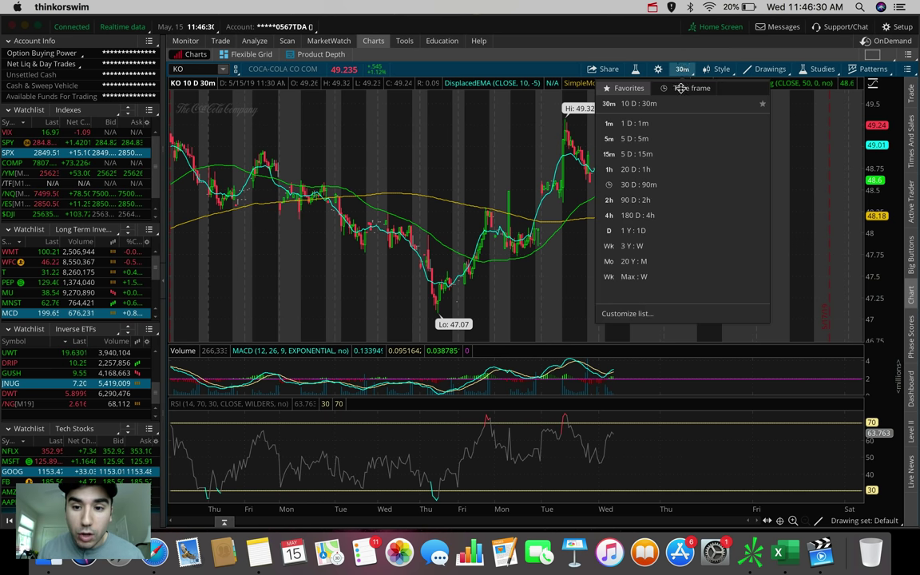
{"action": "left_click", "coordinate": [653, 214]}
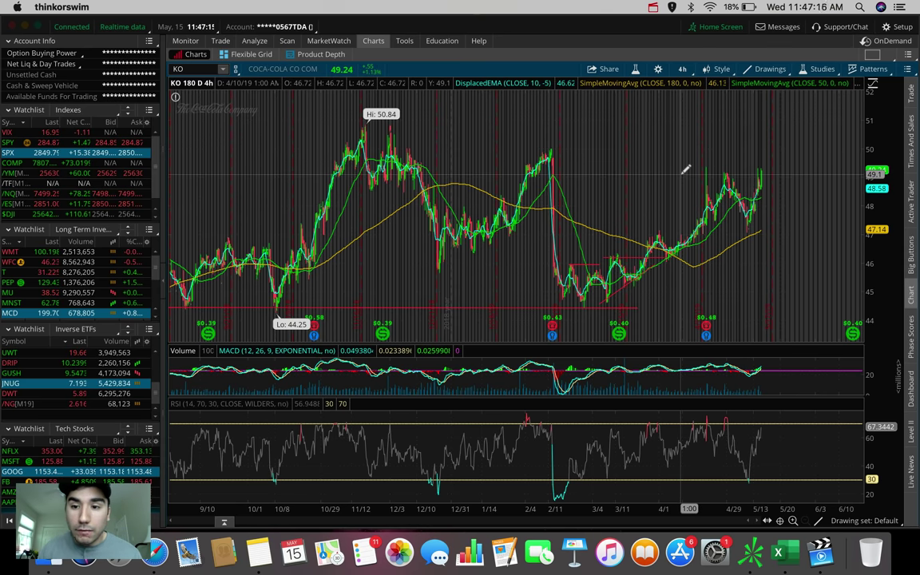
Draw two Price Level lines on the KO chart, at about 50.01 by the February peak and at about 49.2.
{"action": "left_click", "coordinate": [767, 65]}
{"action": "mouse_move", "coordinate": [692, 153]}
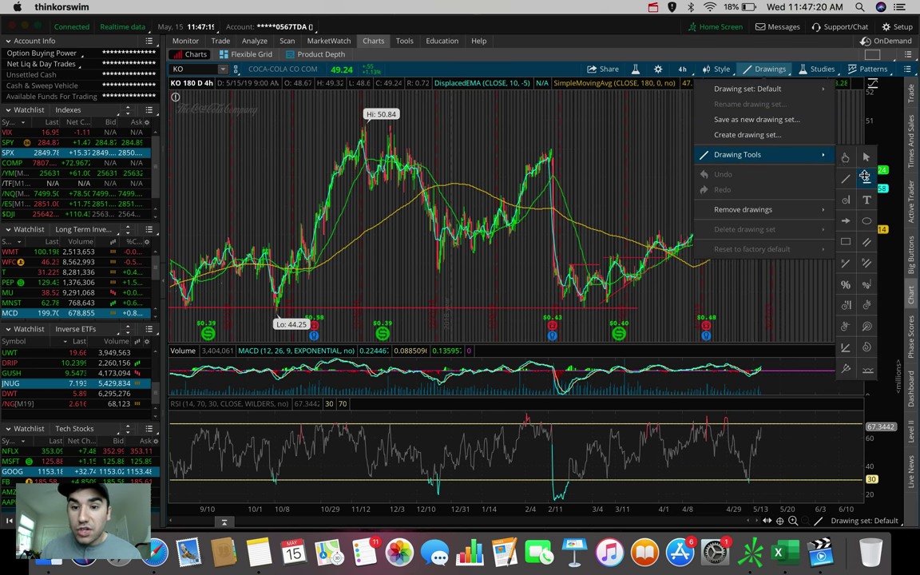
{"action": "left_click", "coordinate": [865, 176]}
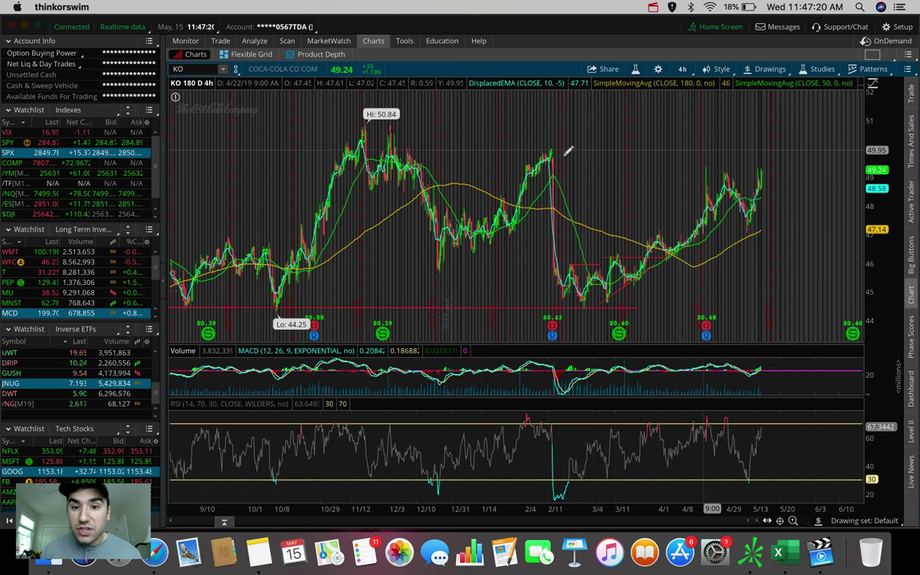
{"action": "left_click", "coordinate": [521, 148]}
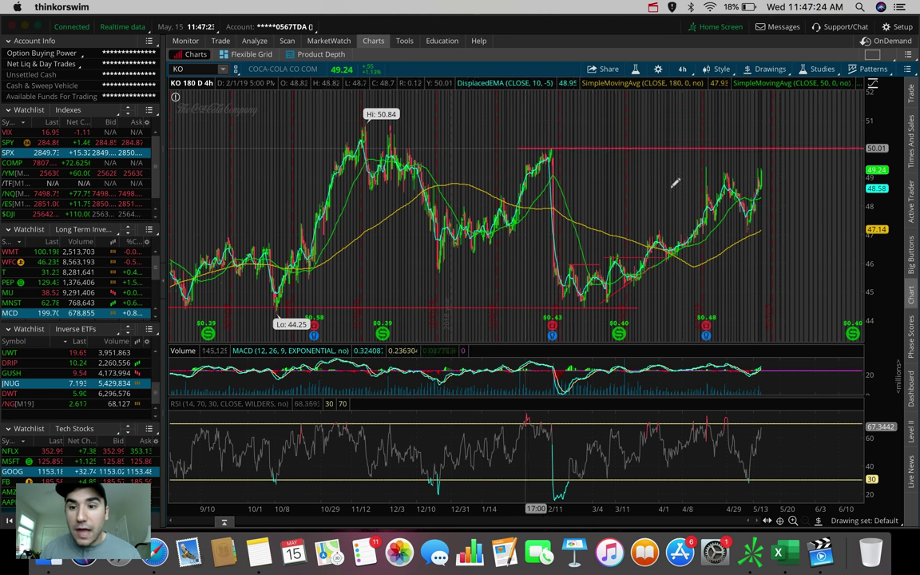
{"action": "left_click", "coordinate": [576, 172]}
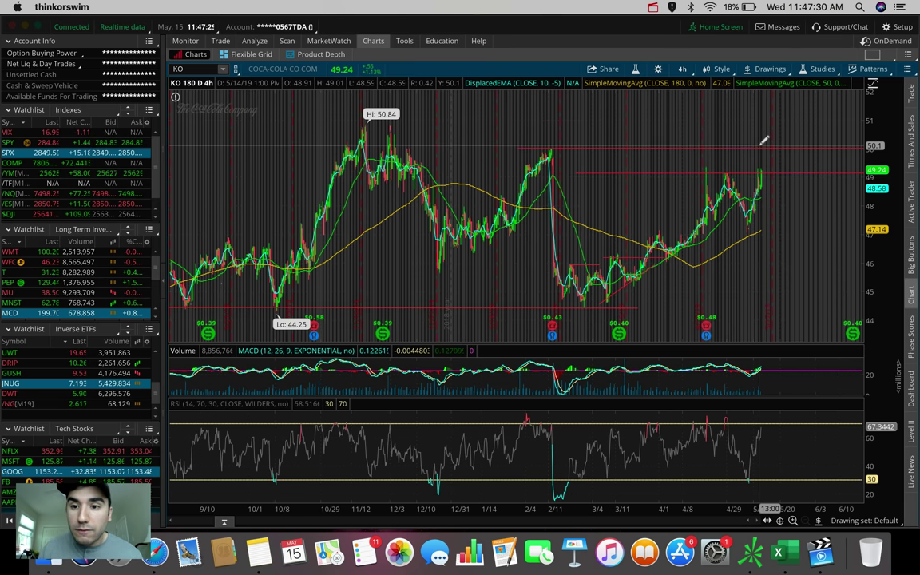
Try to draw a trendline on the KO chart starting at the latest candle near the lower price level.
{"action": "left_click", "coordinate": [767, 69]}
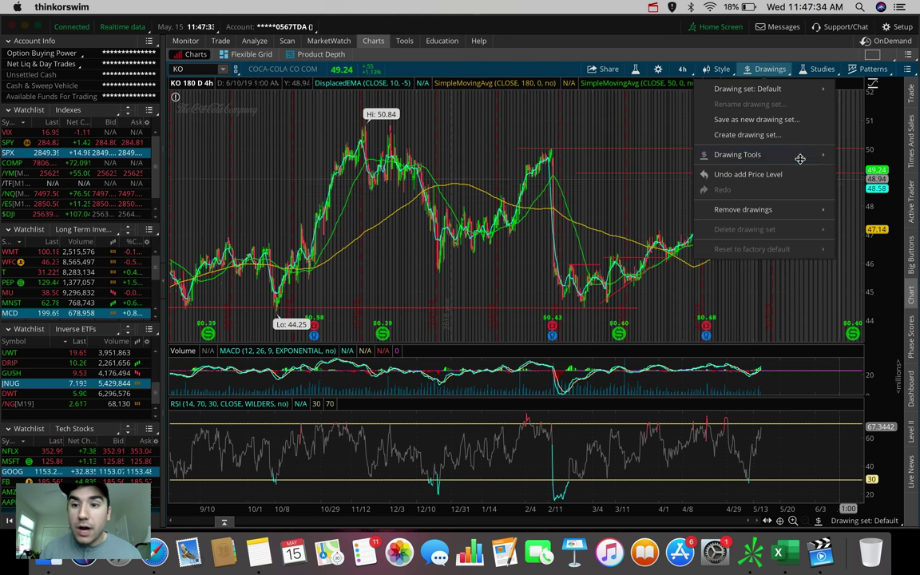
{"action": "left_click", "coordinate": [849, 173]}
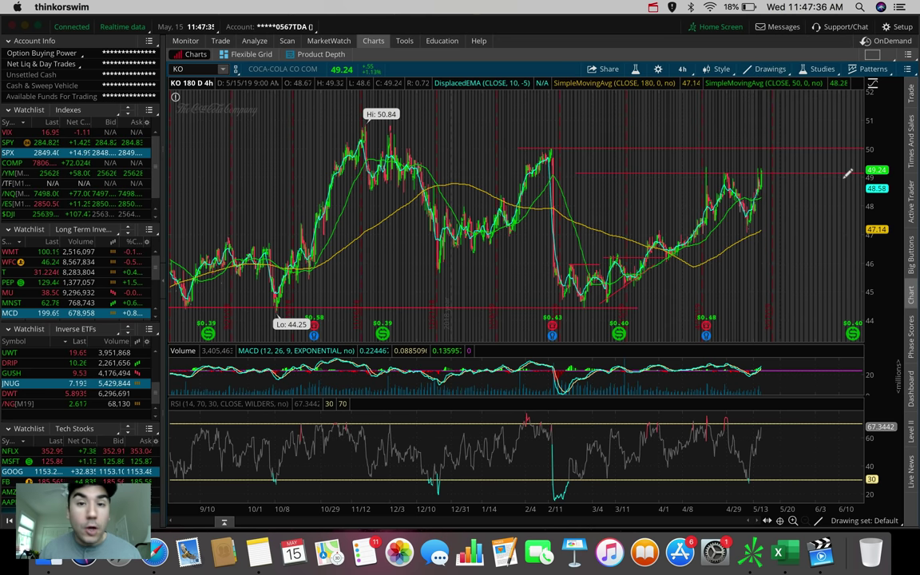
{"action": "left_click", "coordinate": [765, 172]}
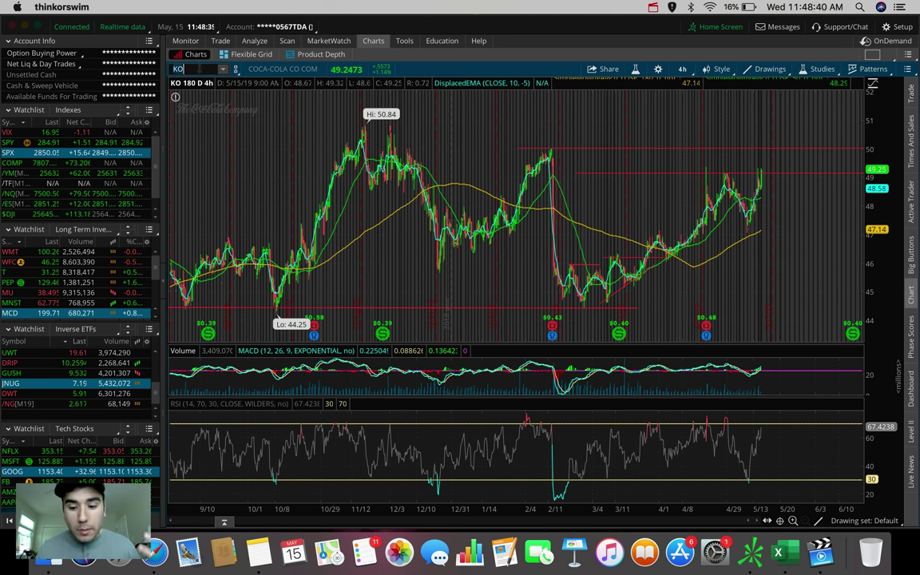
Replace the KO symbol with PG to load the Procter & Gamble chart.
{"action": "left_click", "coordinate": [198, 69]}
{"action": "type", "text": "PG"}
{"action": "key", "text": "Return"}
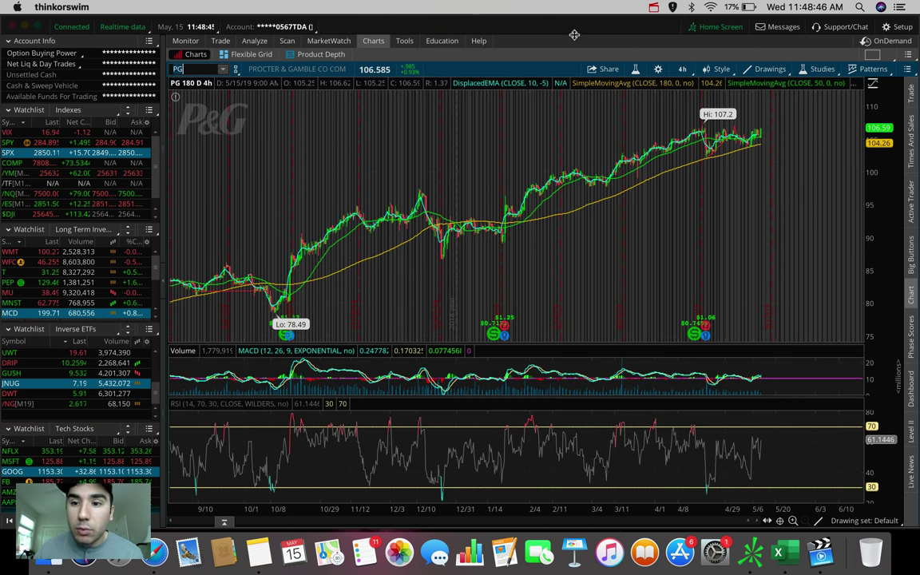
Examine PG's recent price swings on the 10 D : 30m time frame and return the chart to 180 D : 4h.
{"action": "left_click", "coordinate": [684, 69]}
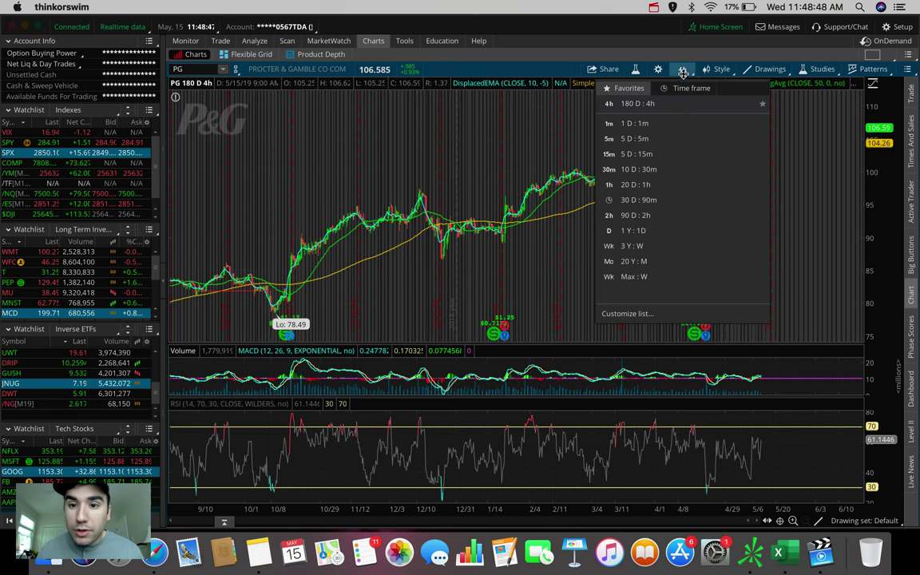
{"action": "left_click", "coordinate": [651, 169]}
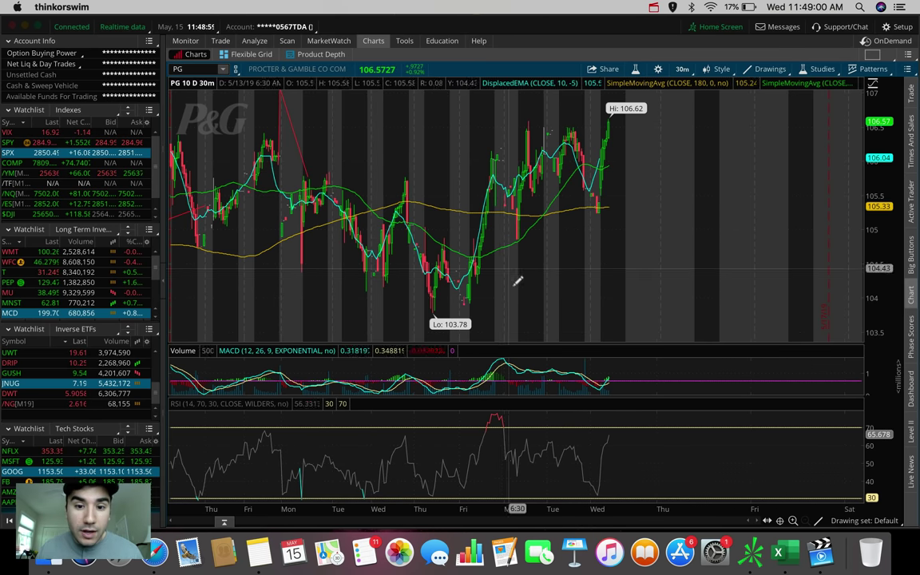
{"action": "left_click_drag", "start_coordinate": [499, 298], "coordinate": [452, 140]}
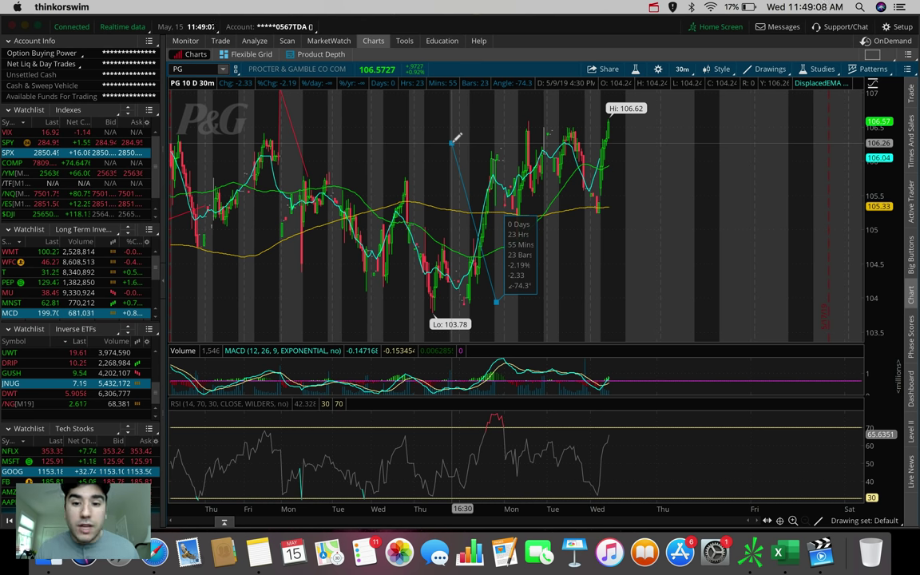
{"action": "left_click_drag", "start_coordinate": [453, 140], "coordinate": [502, 298]}
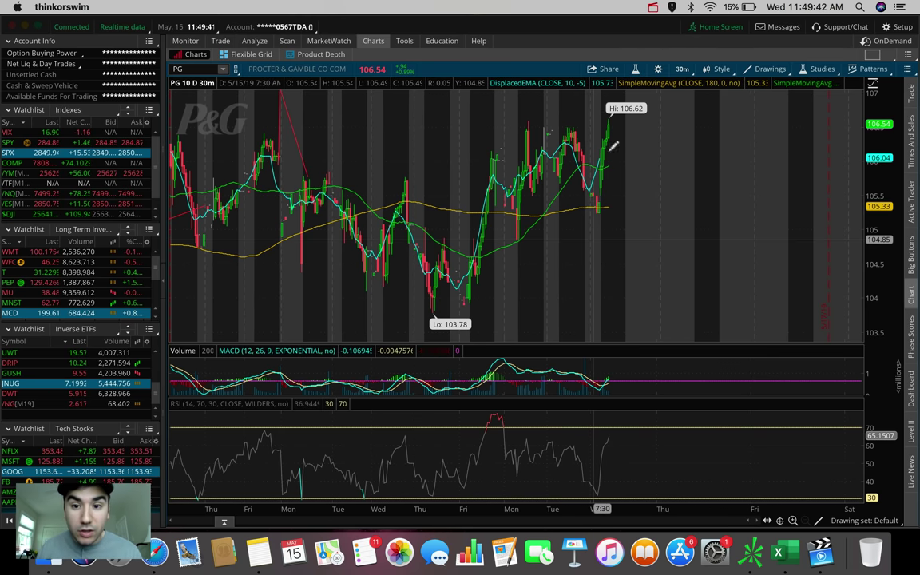
{"action": "left_click", "coordinate": [682, 68]}
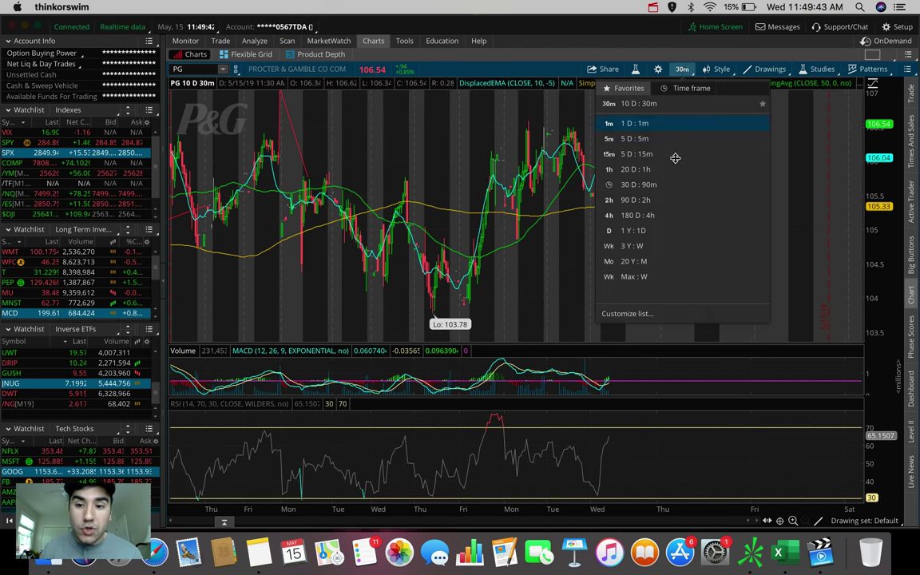
{"action": "left_click", "coordinate": [659, 216]}
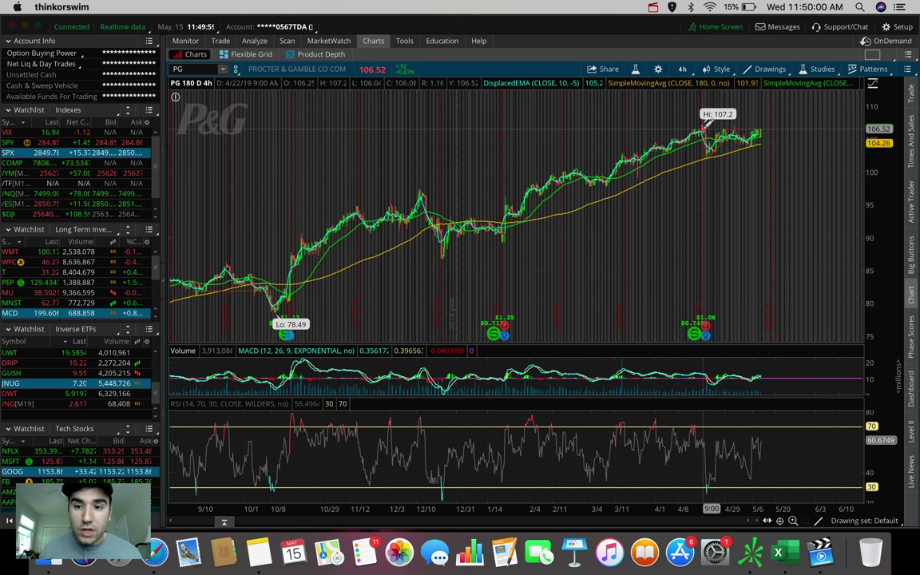
Replace the PG symbol with JNJ to load the Johnson & Johnson chart.
{"action": "mouse_move", "coordinate": [739, 126]}
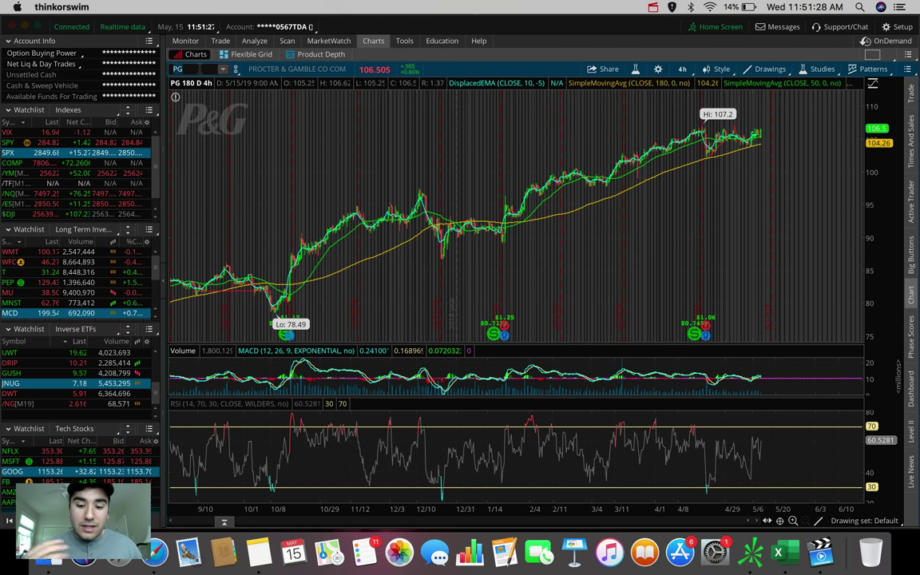
{"action": "type", "text": "JNJ"}
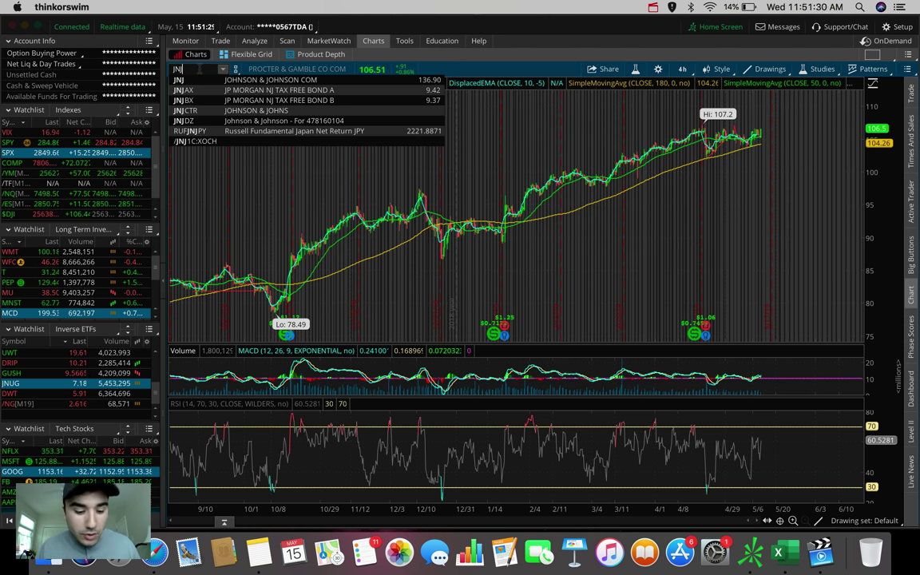
{"action": "key", "text": "Return"}
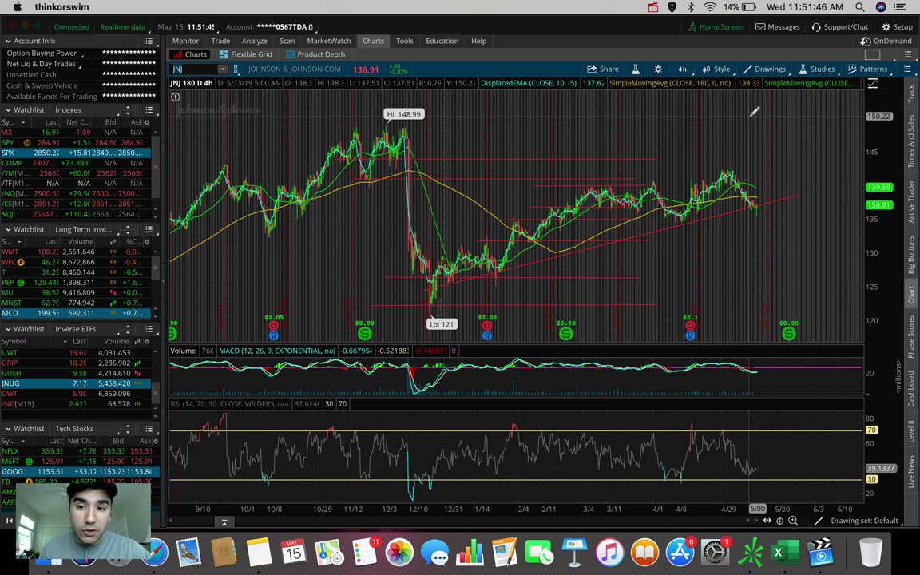
{"action": "type", "text": "J"}
{"action": "key", "text": "Return"}
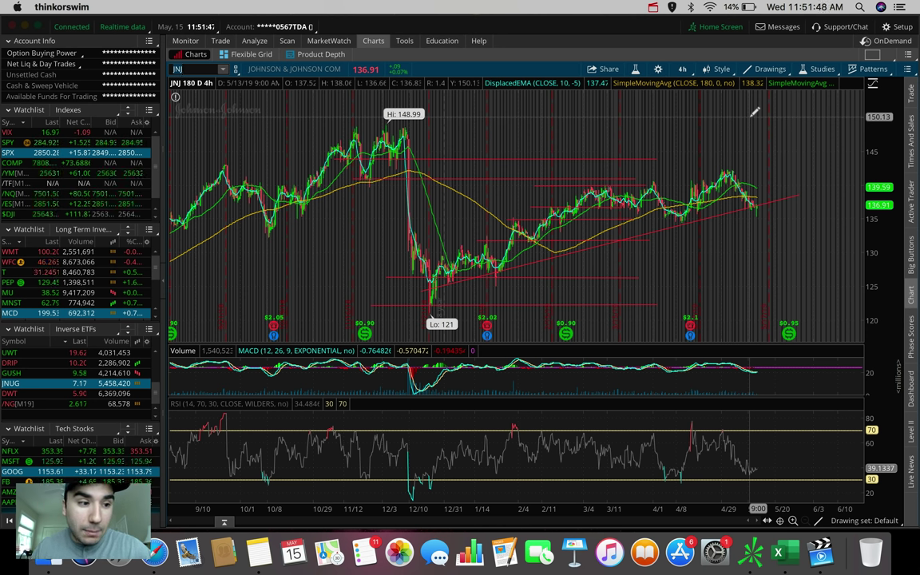
{"action": "type", "text": "J"}
{"action": "key", "text": "Return"}
{"action": "type", "text": "J"}
{"action": "key", "text": "Return"}
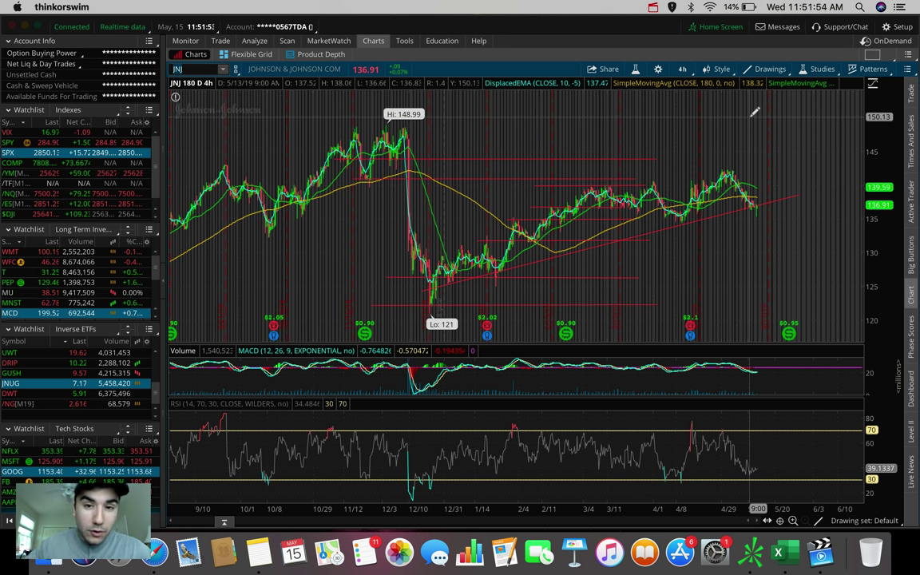
{"action": "type", "text": "J"}
{"action": "key", "text": "Return"}
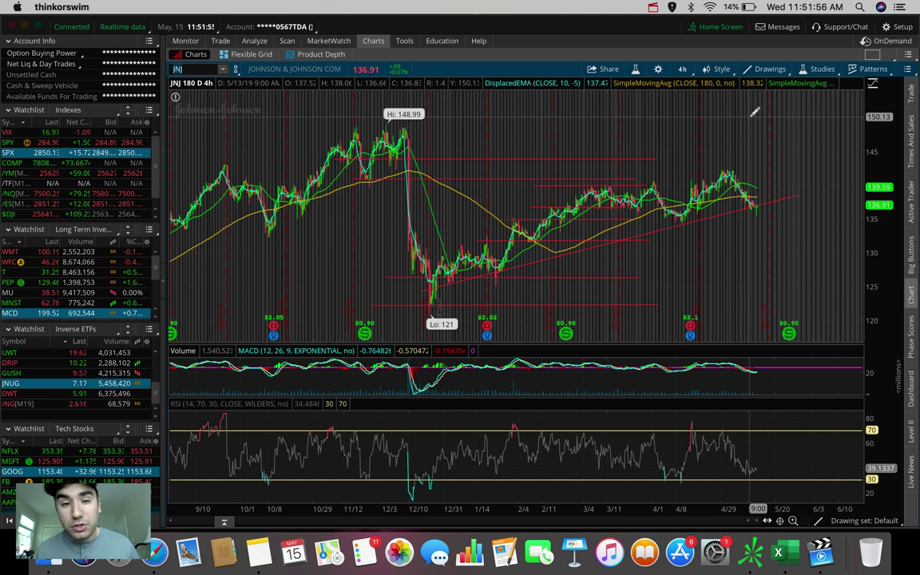
{"action": "type", "text": "J"}
{"action": "key", "text": "Return"}
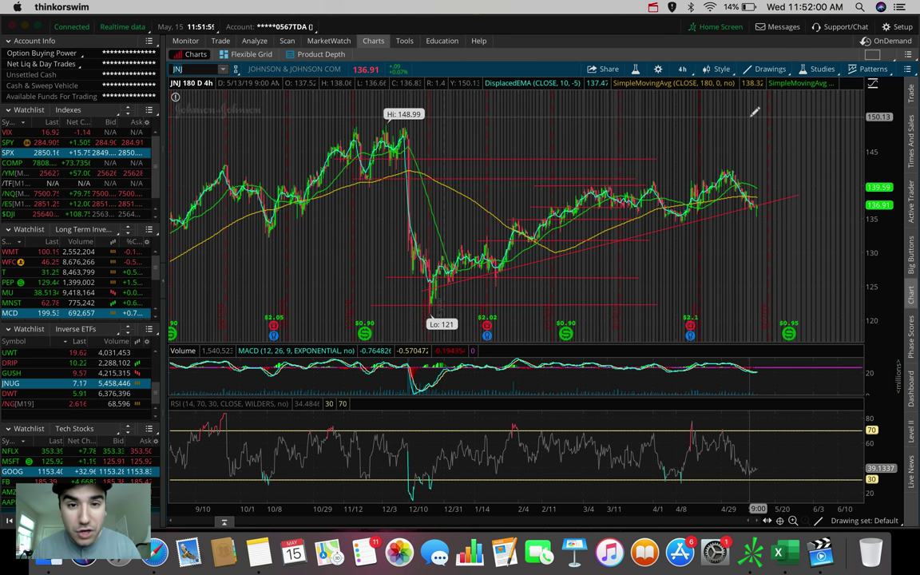
{"action": "type", "text": "J"}
{"action": "key", "text": "Return"}
{"action": "type", "text": "J"}
{"action": "key", "text": "Return"}
{"action": "type", "text": "J"}
{"action": "key", "text": "Return"}
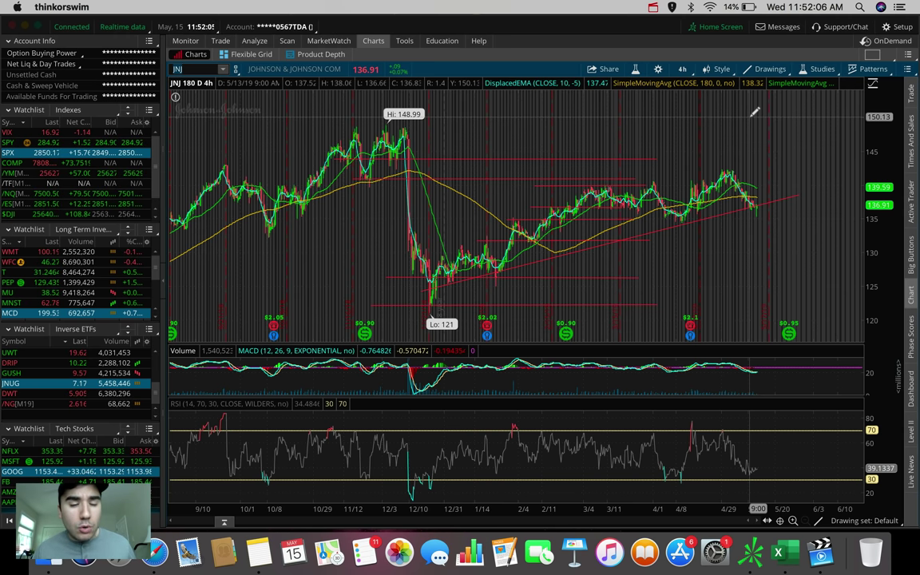